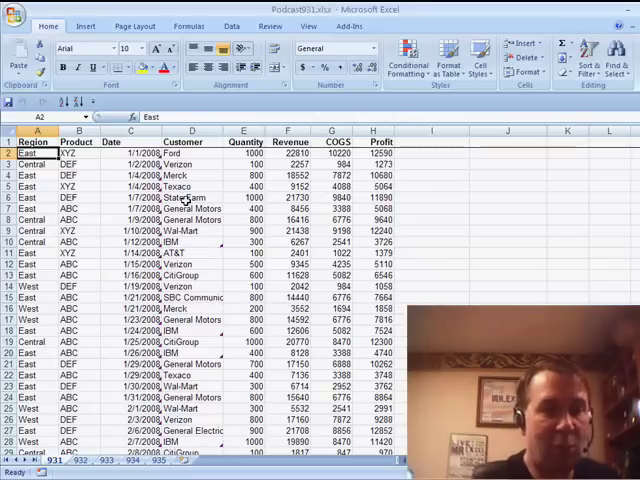
Select the whole sales data table and begin the classic Format menu sequence (Alt, O).
key("ctrl+a")
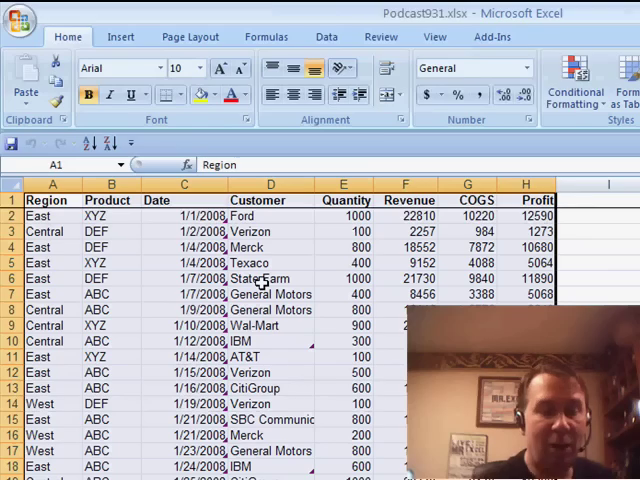
key("alt+o")
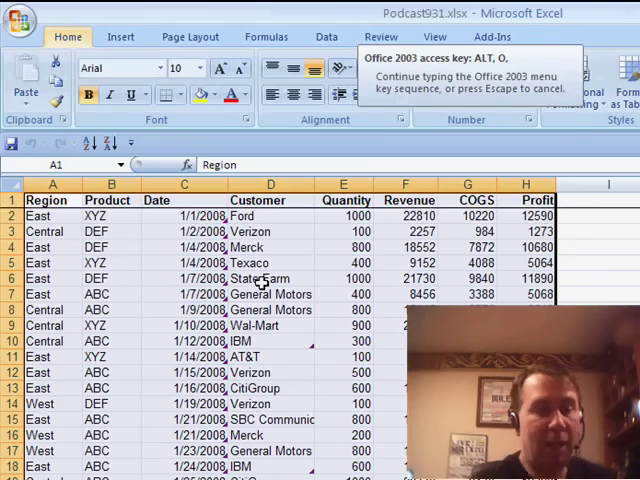
In the AutoFormat gallery, try List 1 and settle on the List 2 green-and-white banding.
key("a")
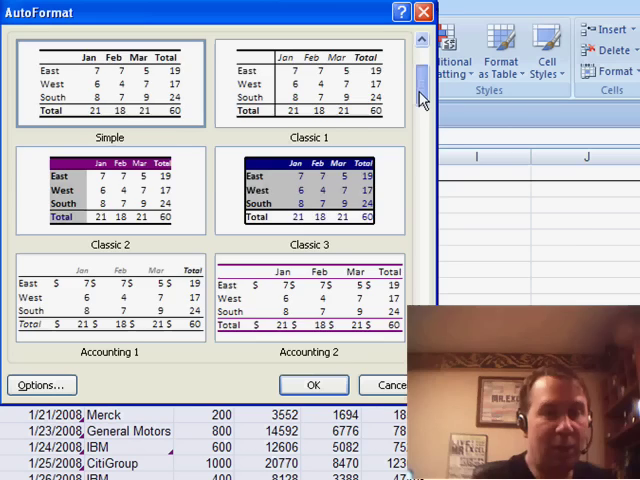
left_click_drag(424, 115, 424, 232)
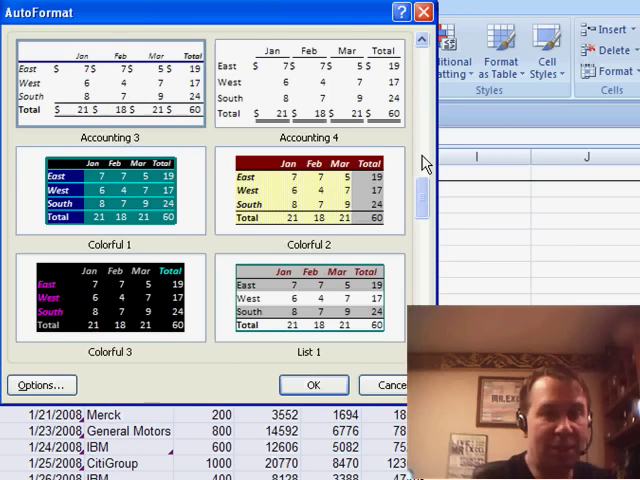
left_click(297, 293)
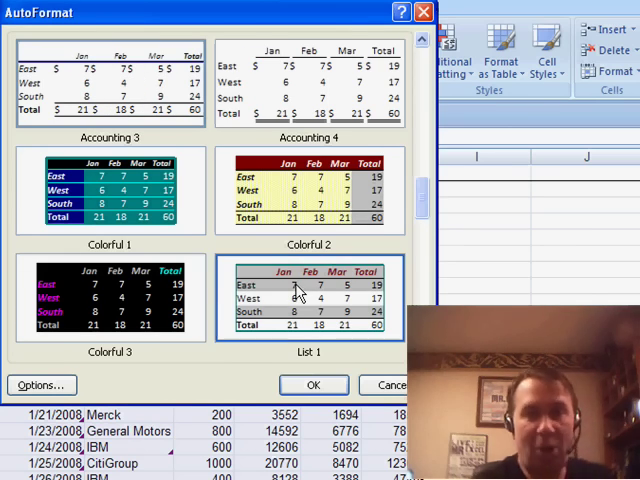
scroll(210, 200, "down", 1)
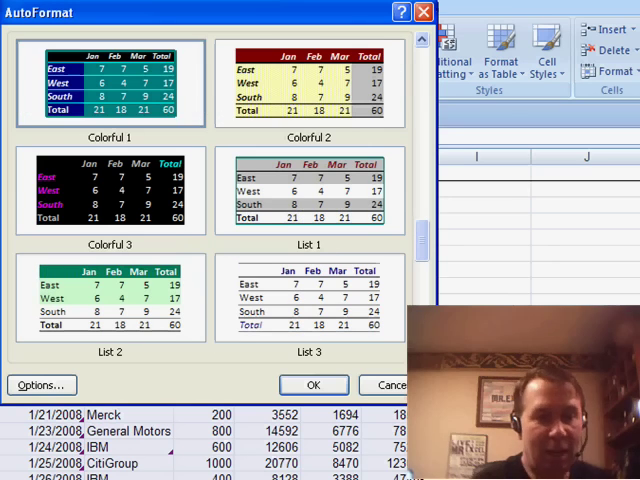
left_click(120, 295)
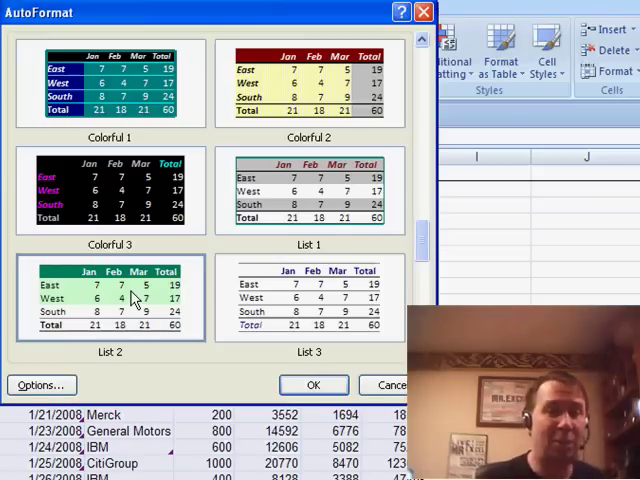
Apply only List 2's Patterns, leaving Number, Border, Font, Alignment and Width/Height unchanged.
left_click(40, 385)
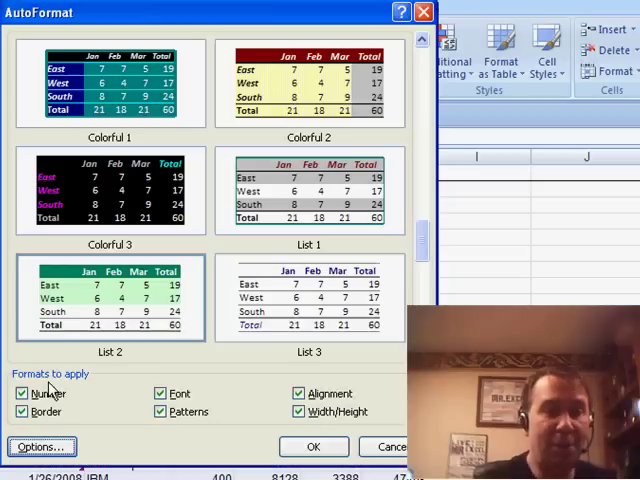
left_click(22, 393)
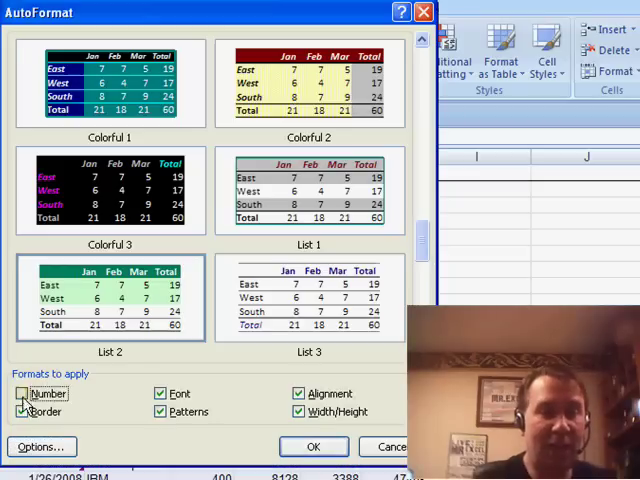
left_click(22, 412)
left_click(160, 393)
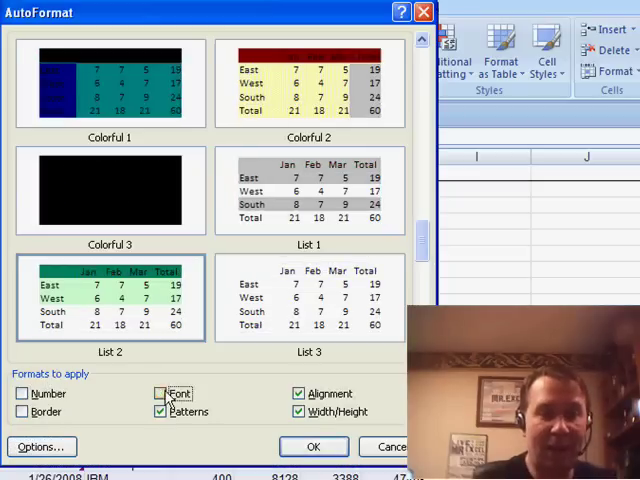
left_click(298, 393)
left_click(298, 412)
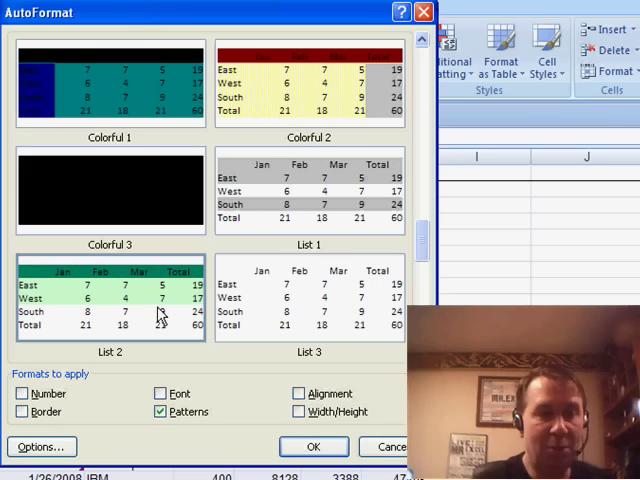
left_click(311, 446)
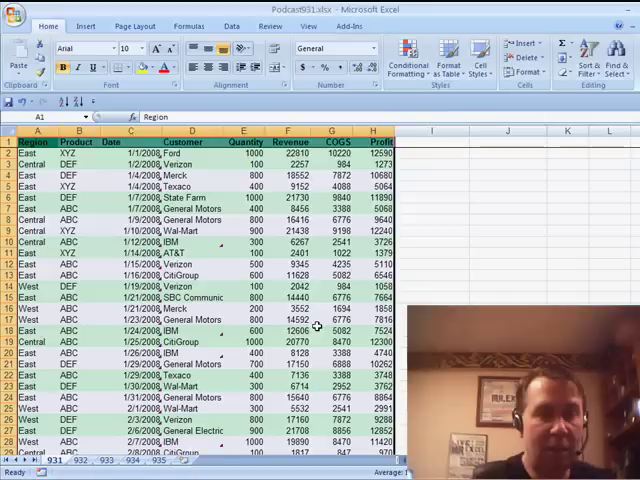
Deselect the table to view the green-and-white banding across the rows.
left_click(290, 275)
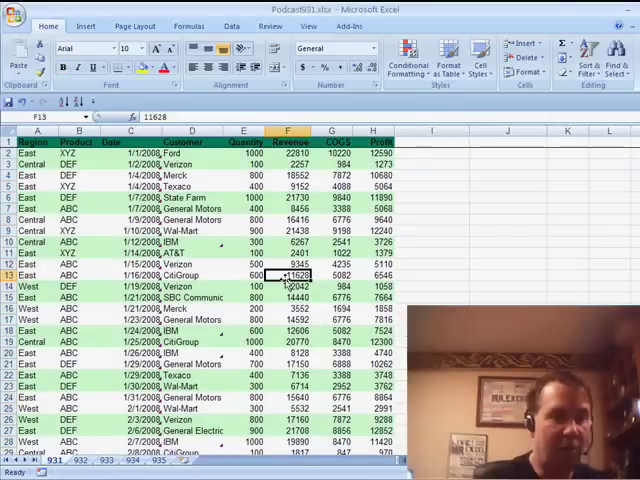